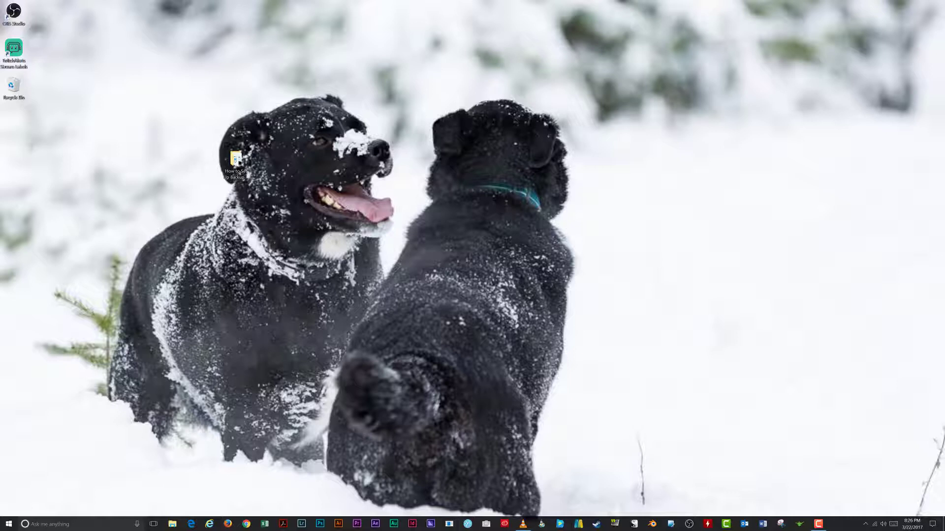
Step: Move the 'How to Set Up Backup' icon into the left column beneath the Recycle Bin
{"action": "left_click_drag", "start_coordinate": [237, 159], "coordinate": [16, 118]}
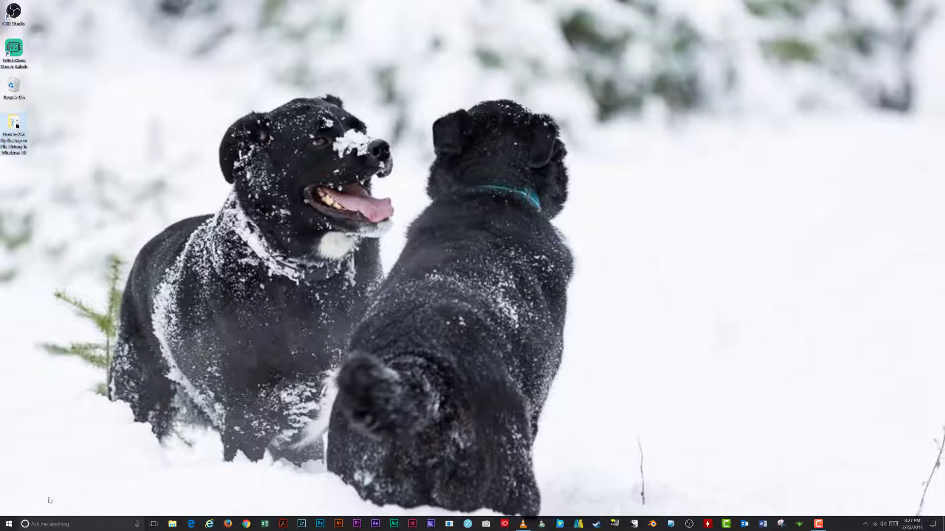
Step: Search the taskbar for 'backup' and open the Backup settings best match
{"action": "left_click", "coordinate": [47, 524]}
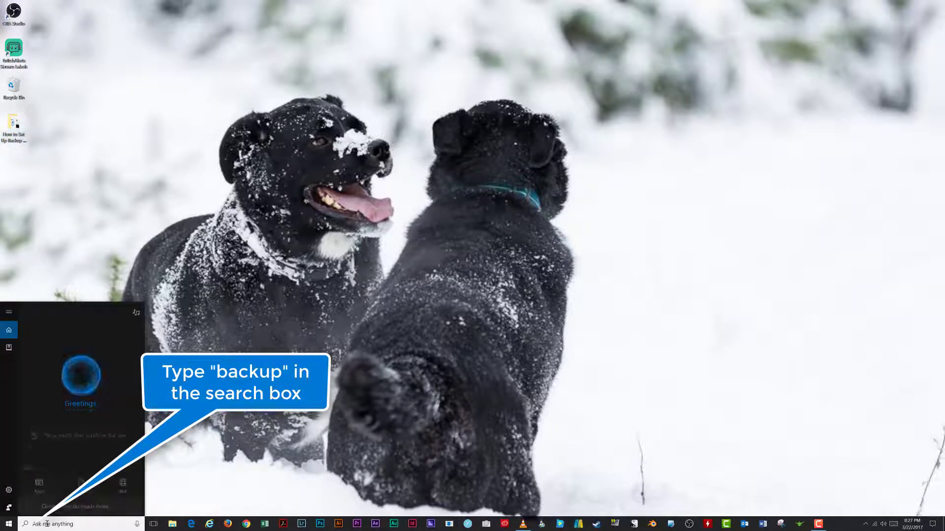
{"action": "type", "text": "backup"}
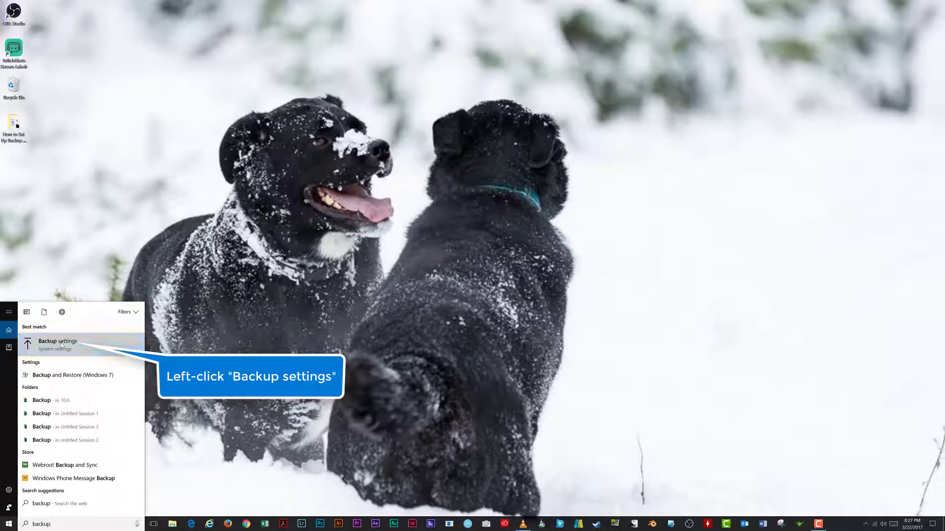
{"action": "left_click", "coordinate": [63, 347]}
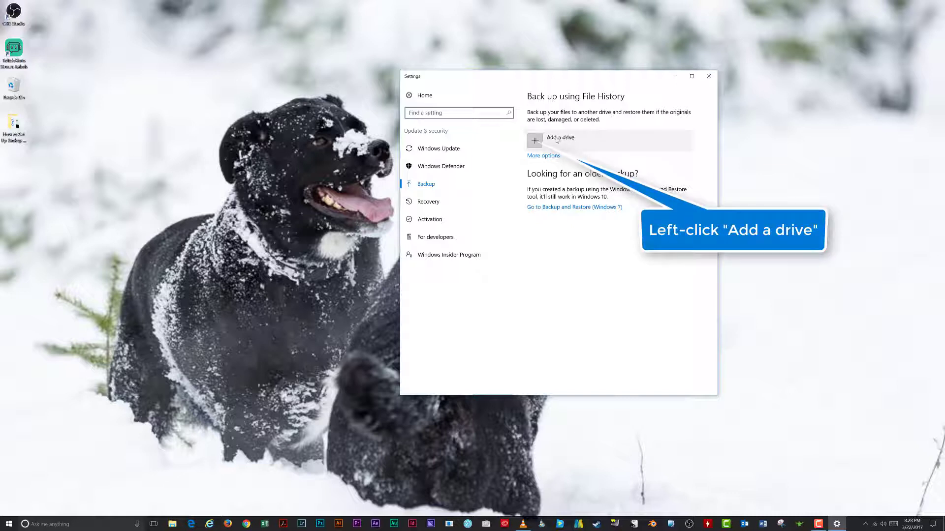
Step: Add Gargamel (F:) as the File History drive so automatic backup turns on
{"action": "left_click", "coordinate": [556, 140]}
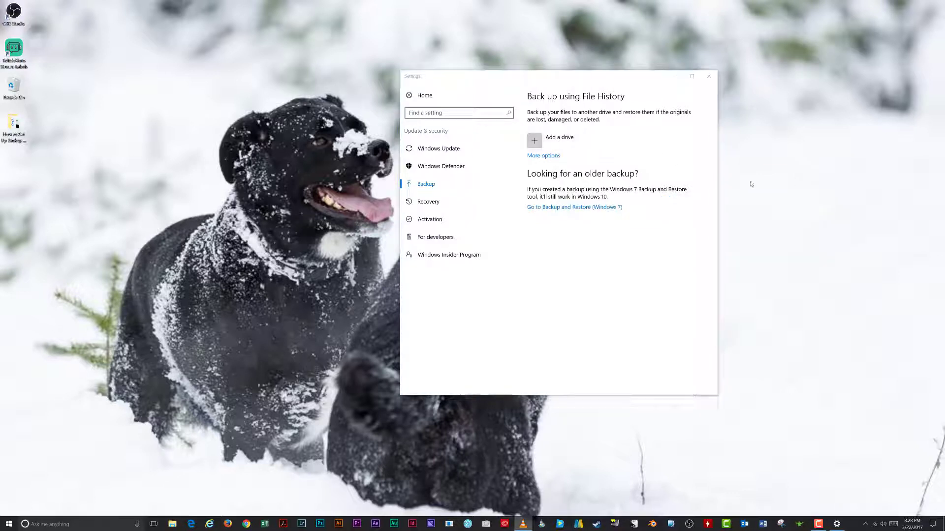
{"action": "left_click", "coordinate": [543, 142]}
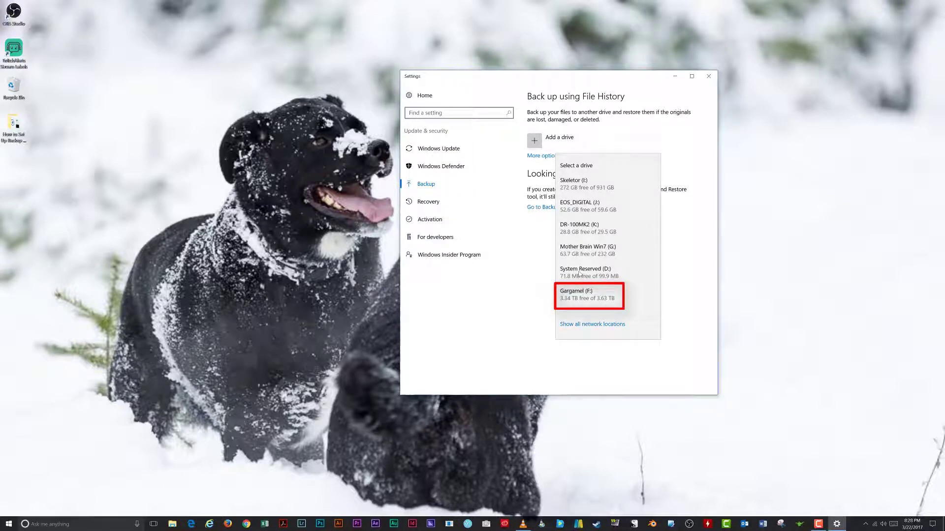
{"action": "left_click", "coordinate": [549, 152]}
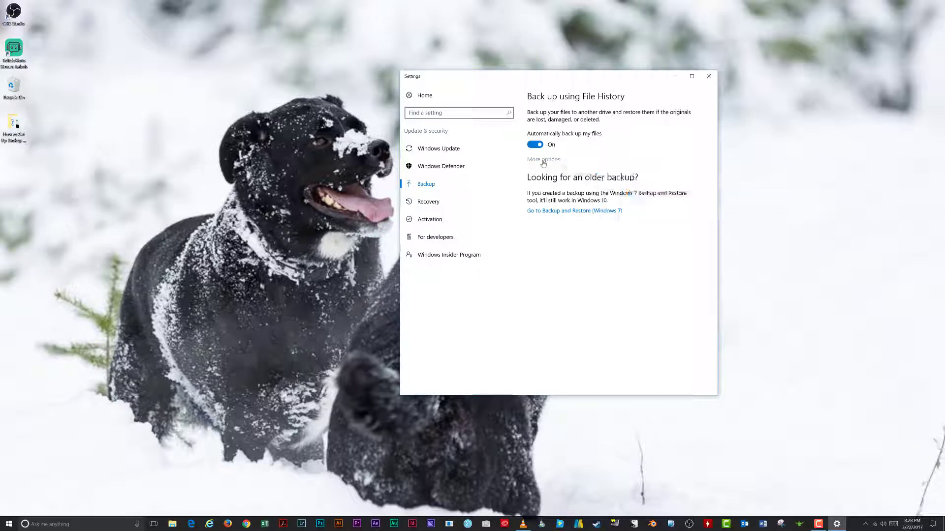
Step: In File History's More options, keep backups every hour and kept forever
{"action": "left_click", "coordinate": [544, 161]}
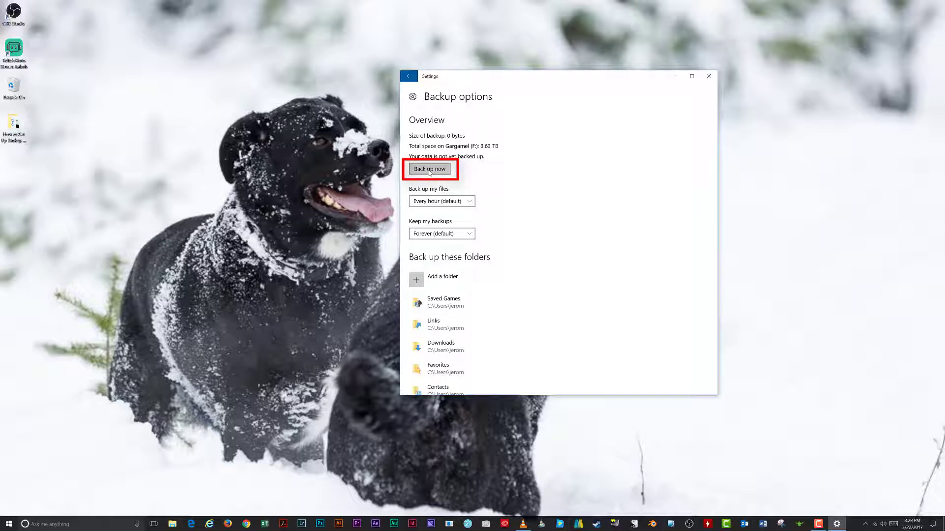
{"action": "left_click", "coordinate": [435, 203]}
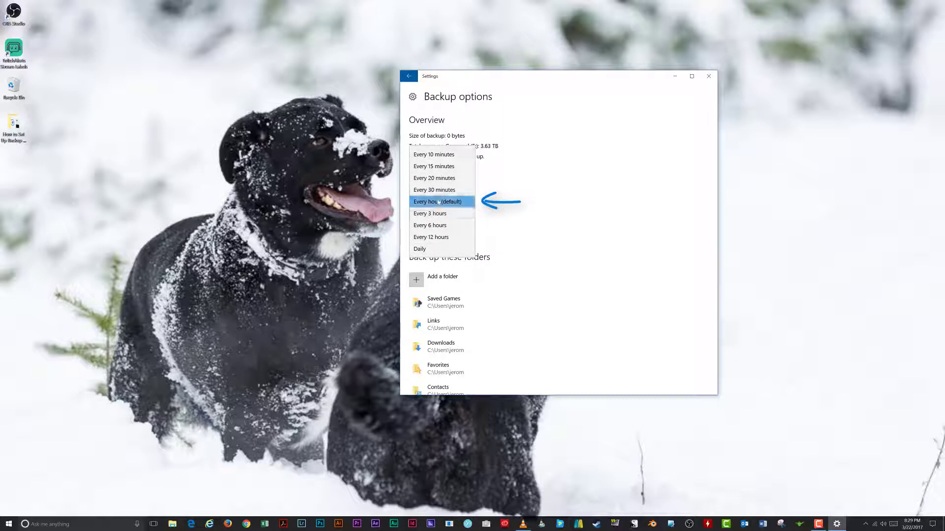
{"action": "left_click", "coordinate": [526, 197]}
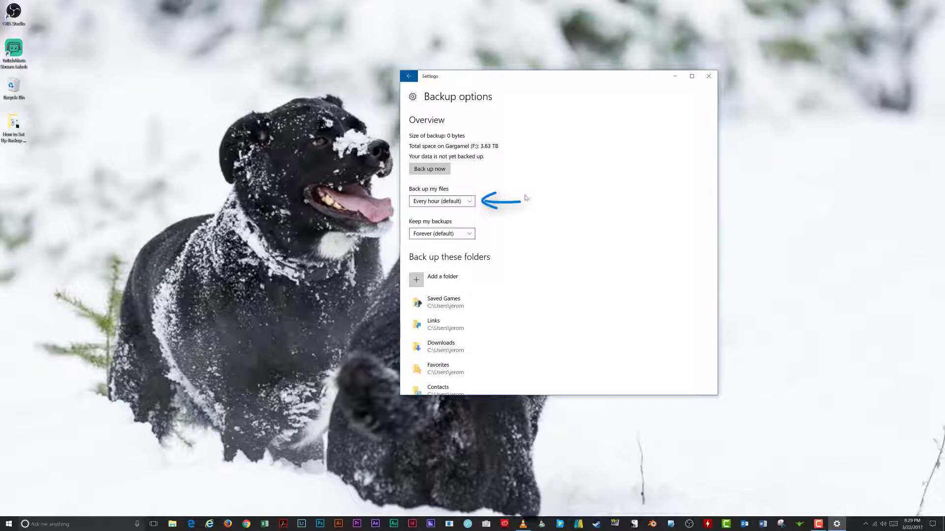
{"action": "left_click", "coordinate": [442, 235]}
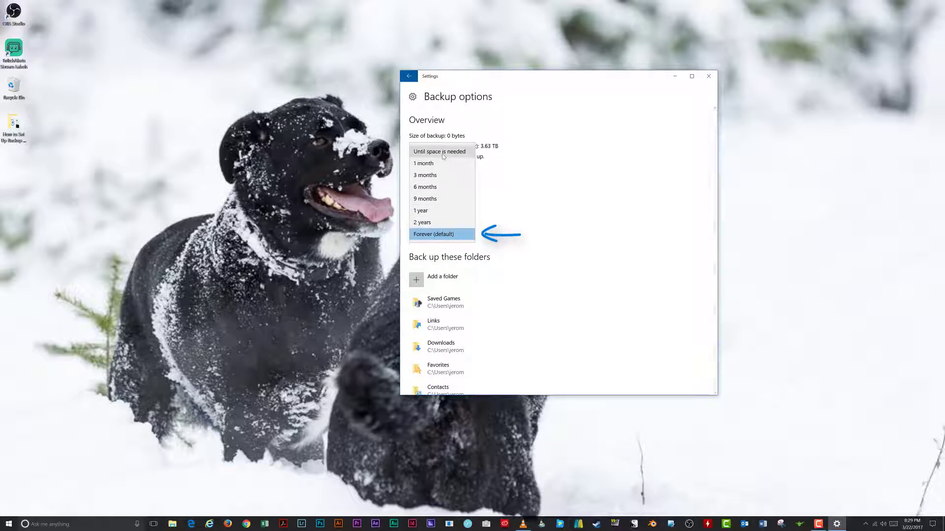
{"action": "left_click", "coordinate": [512, 239]}
{"action": "scroll", "coordinate": [497, 228], "scroll_direction": "down", "scroll_amount": 4}
{"action": "scroll", "coordinate": [492, 224], "scroll_direction": "up", "scroll_amount": 3}
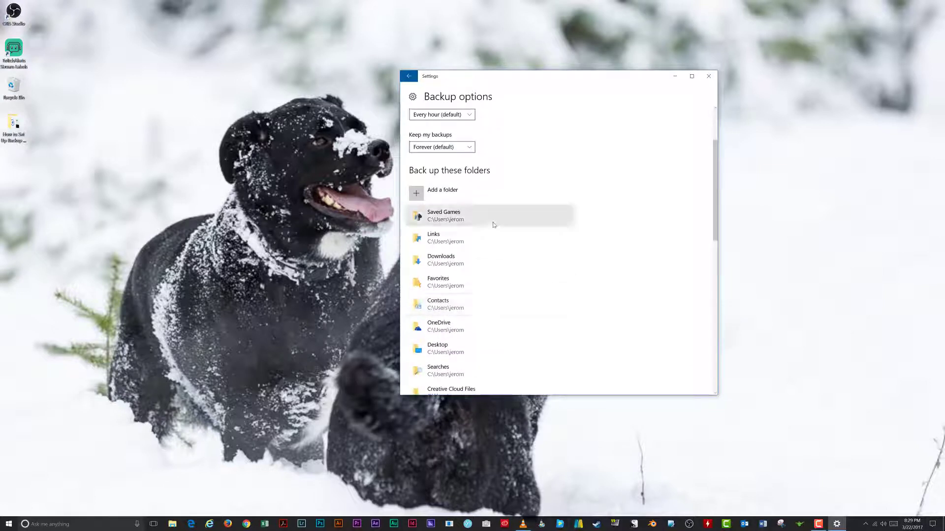
{"action": "scroll", "coordinate": [493, 224], "scroll_direction": "down", "scroll_amount": 1}
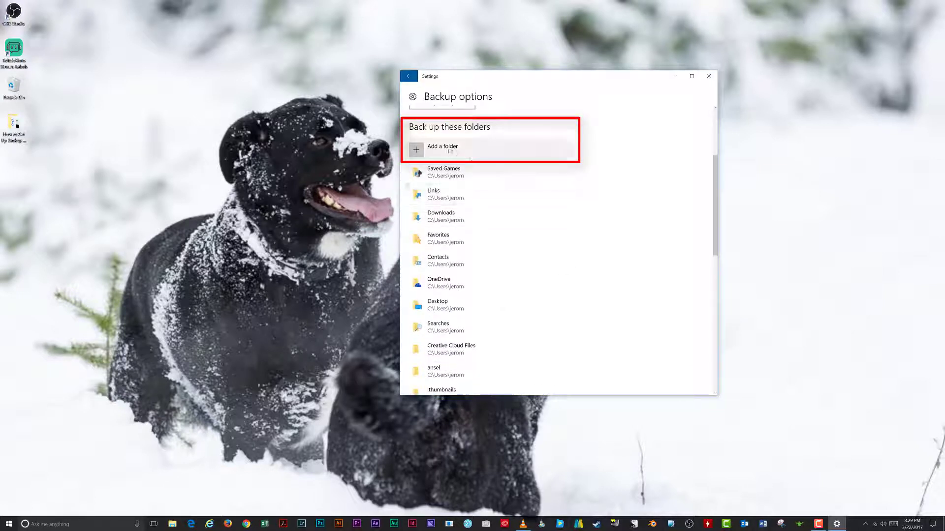
{"action": "scroll", "coordinate": [437, 148], "scroll_direction": "down", "scroll_amount": 6}
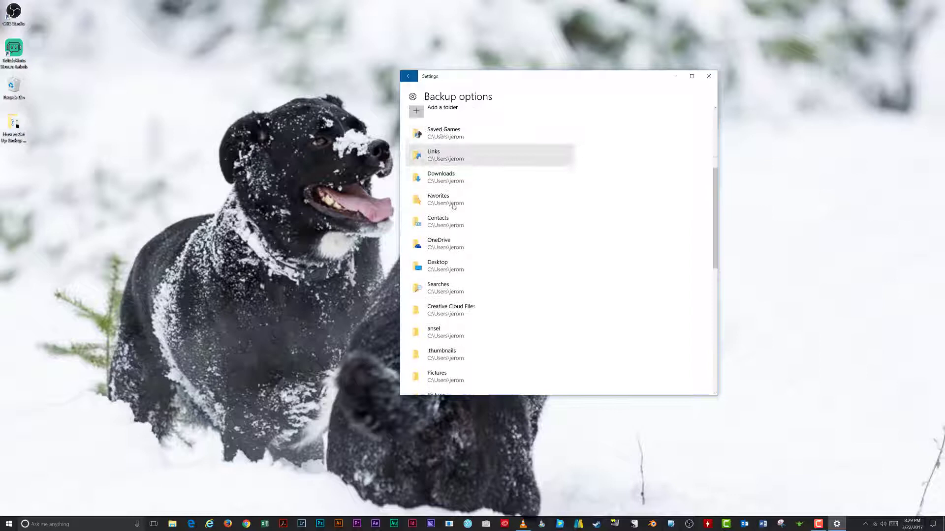
{"action": "scroll", "coordinate": [437, 116], "scroll_direction": "down", "scroll_amount": 4}
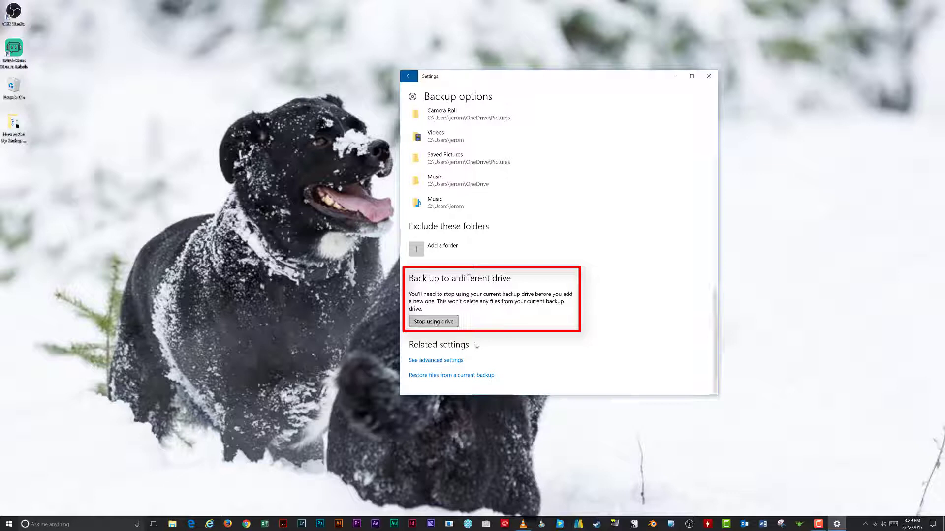
Step: Check File History's advanced settings show copying to Gargamel (F:), then return to Backup
{"action": "left_click", "coordinate": [439, 362]}
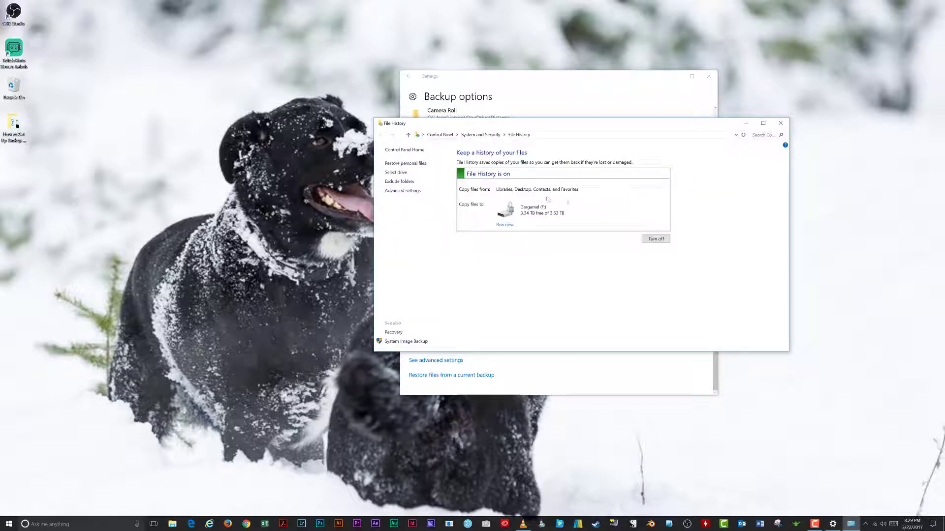
{"action": "left_click", "coordinate": [781, 126]}
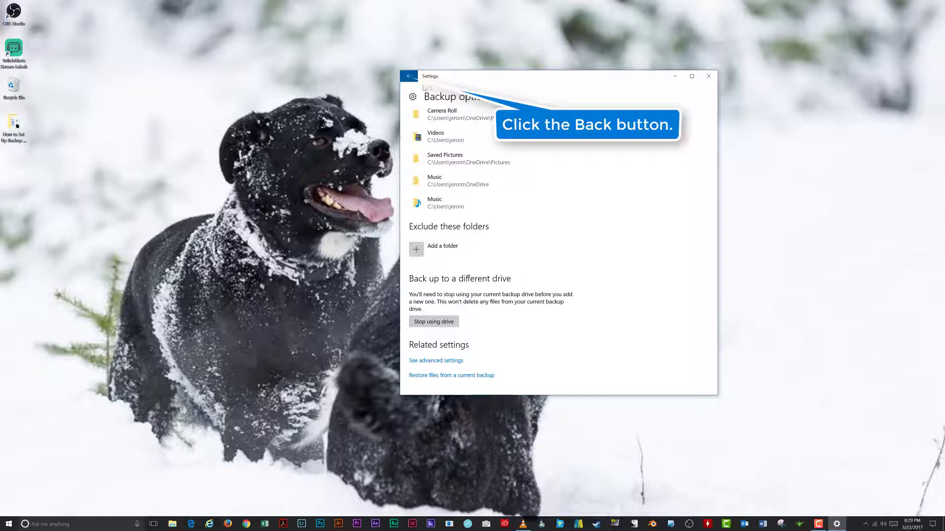
{"action": "left_click", "coordinate": [408, 77]}
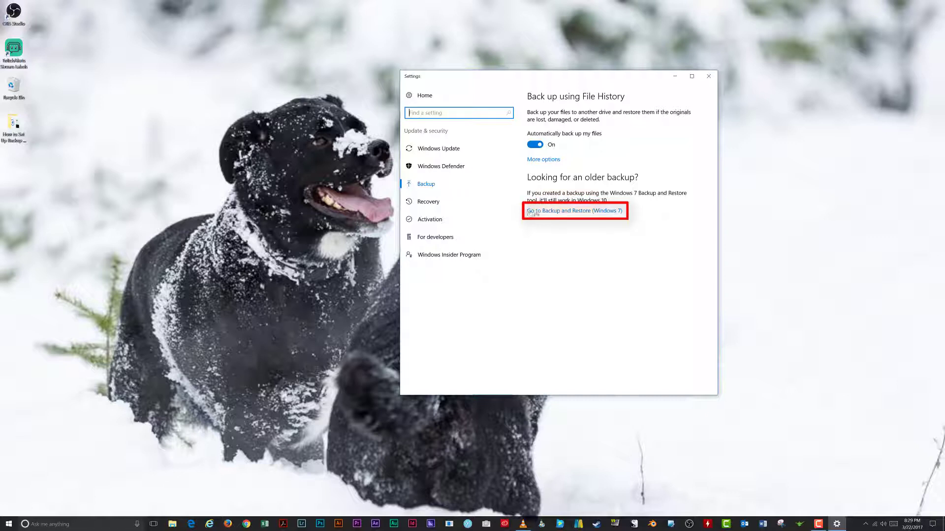
Step: Open Backup and Restore (Windows 7) and start the Set up backup wizard
{"action": "left_click", "coordinate": [613, 215]}
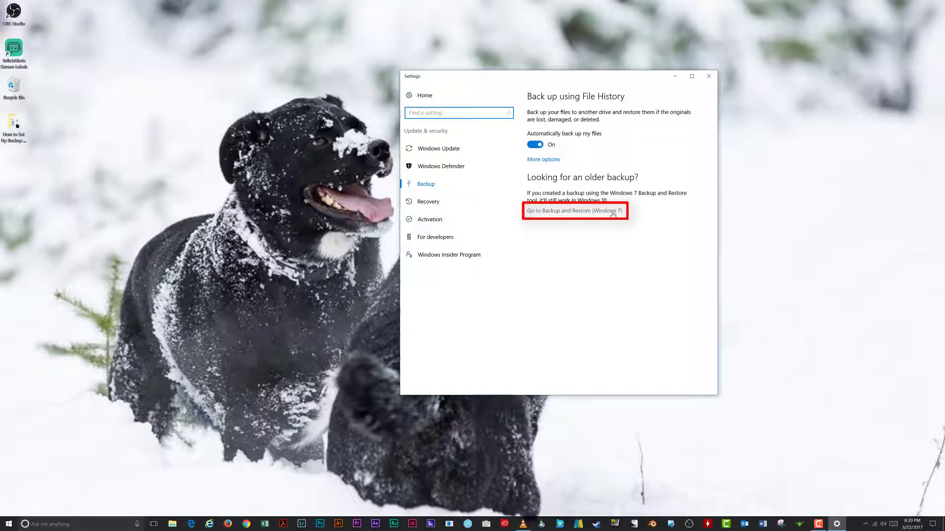
{"action": "left_click", "coordinate": [570, 212]}
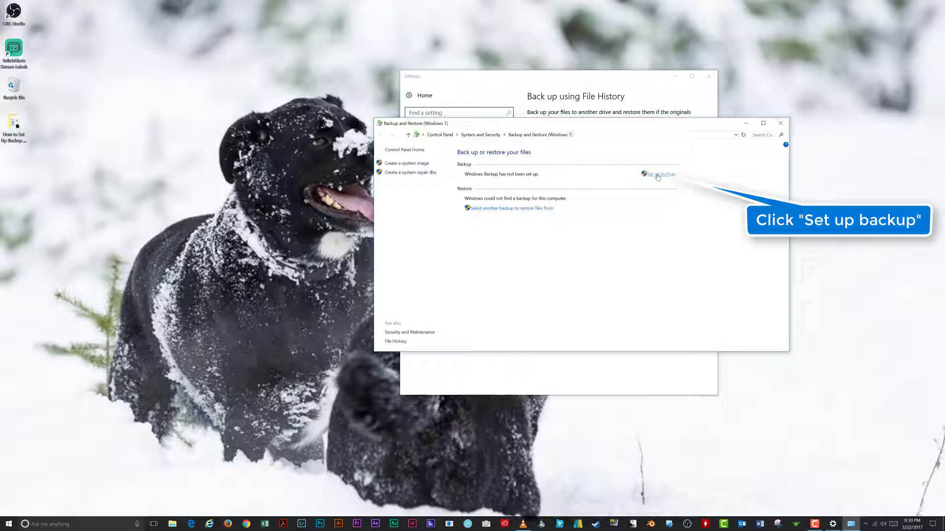
{"action": "left_click", "coordinate": [659, 174]}
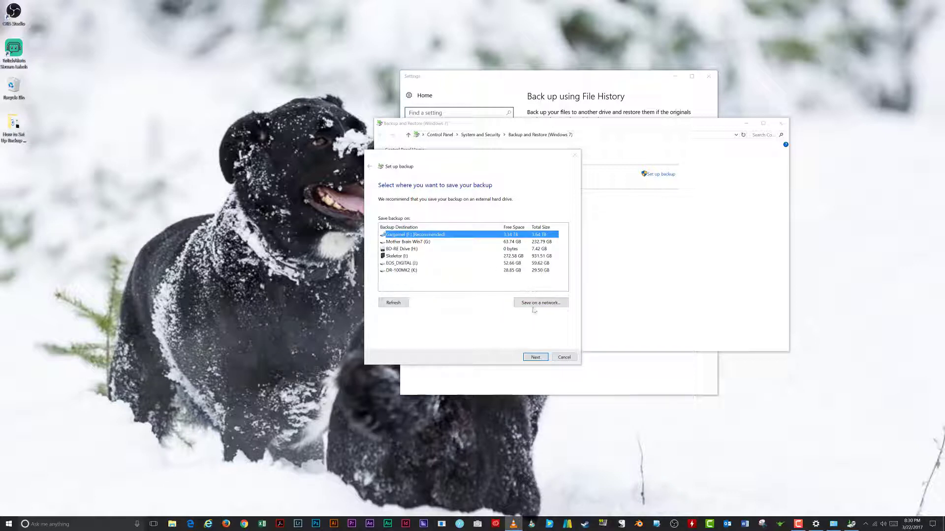
Step: Pick Gargamel (F:) as the backup destination and let Windows choose what to back up
{"action": "left_click", "coordinate": [512, 332]}
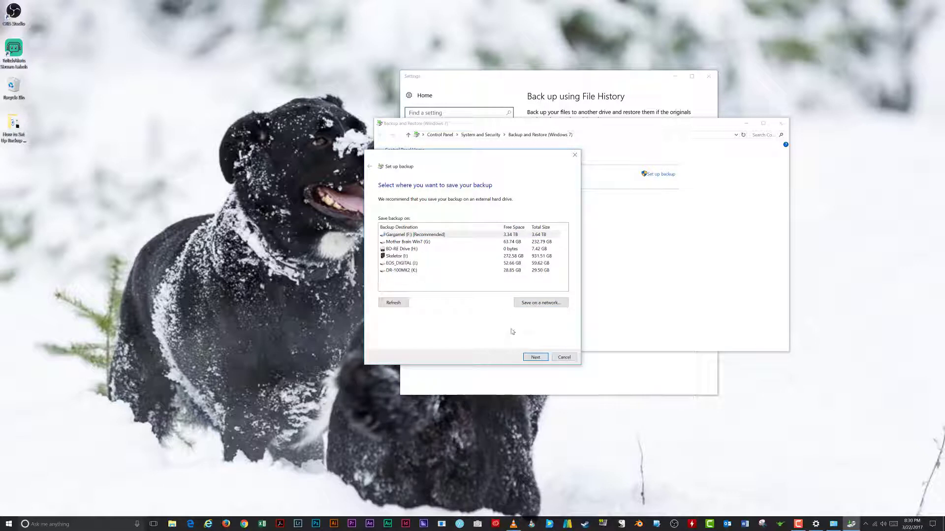
{"action": "left_click", "coordinate": [536, 358]}
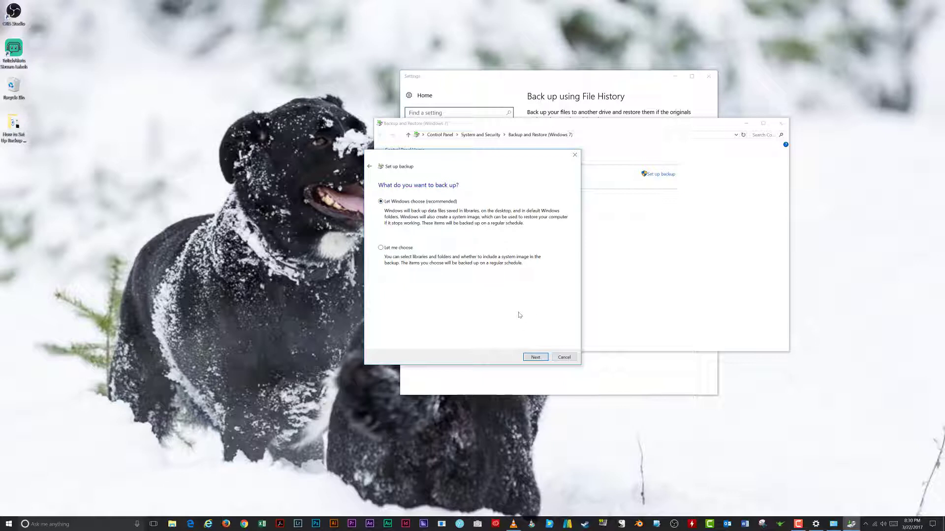
{"action": "left_click", "coordinate": [534, 359]}
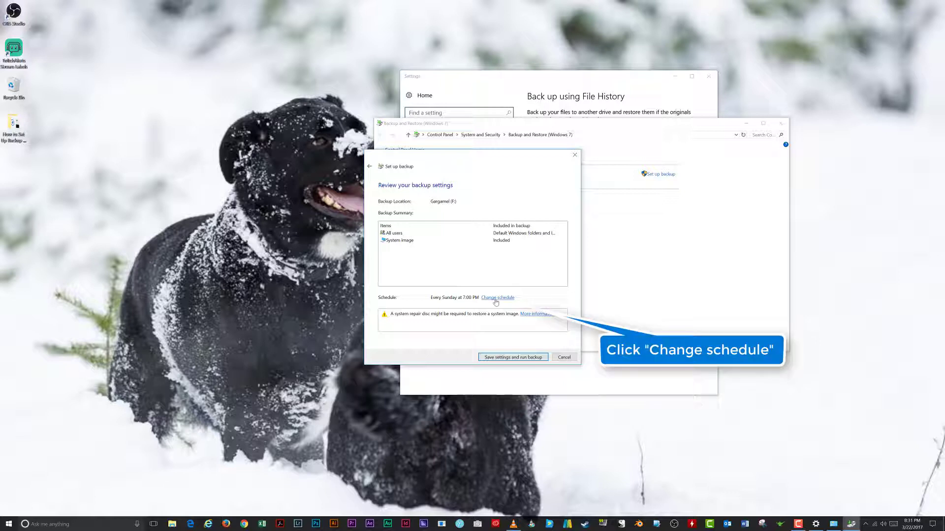
Step: Keep the backup schedule at Weekly, Sunday, 7:00 PM and confirm it
{"action": "left_click", "coordinate": [496, 299]}
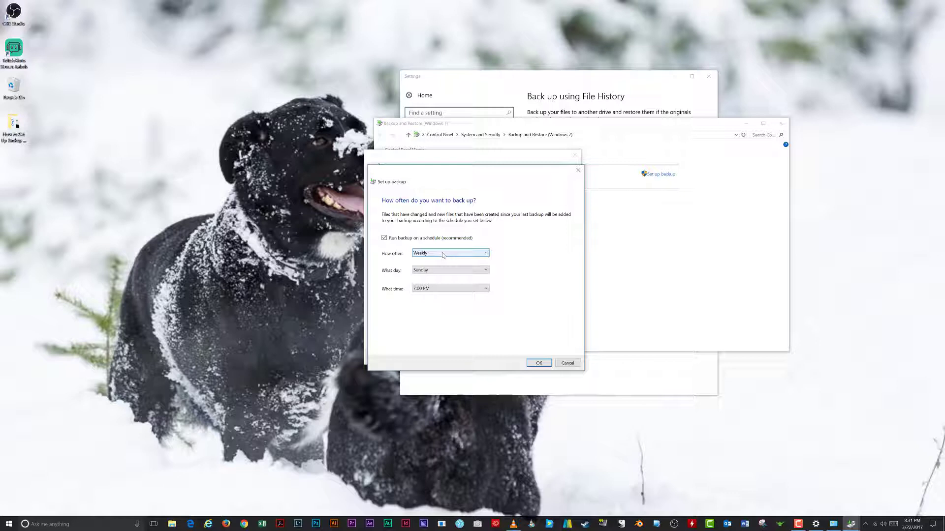
{"action": "left_click", "coordinate": [443, 254]}
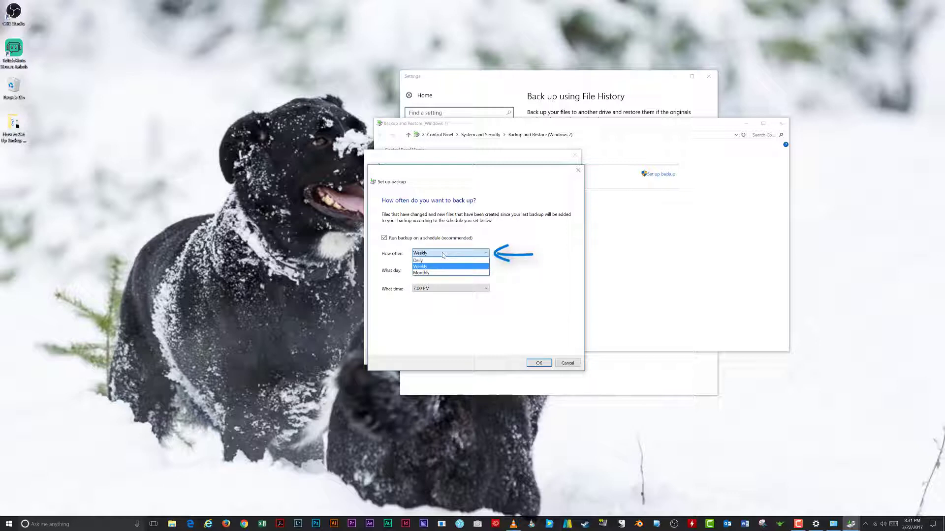
{"action": "left_click", "coordinate": [443, 268]}
{"action": "left_click", "coordinate": [444, 271]}
{"action": "left_click", "coordinate": [444, 276]}
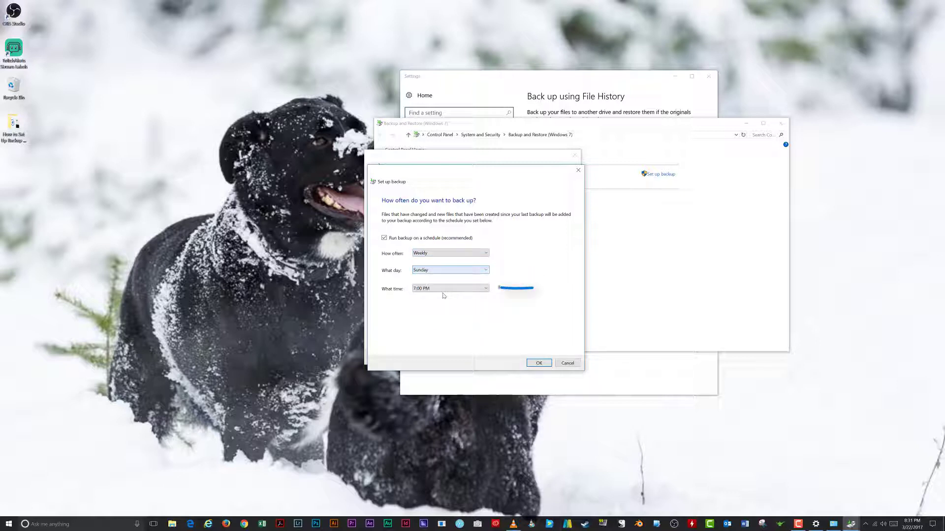
{"action": "left_click", "coordinate": [443, 290]}
{"action": "left_click", "coordinate": [443, 290]}
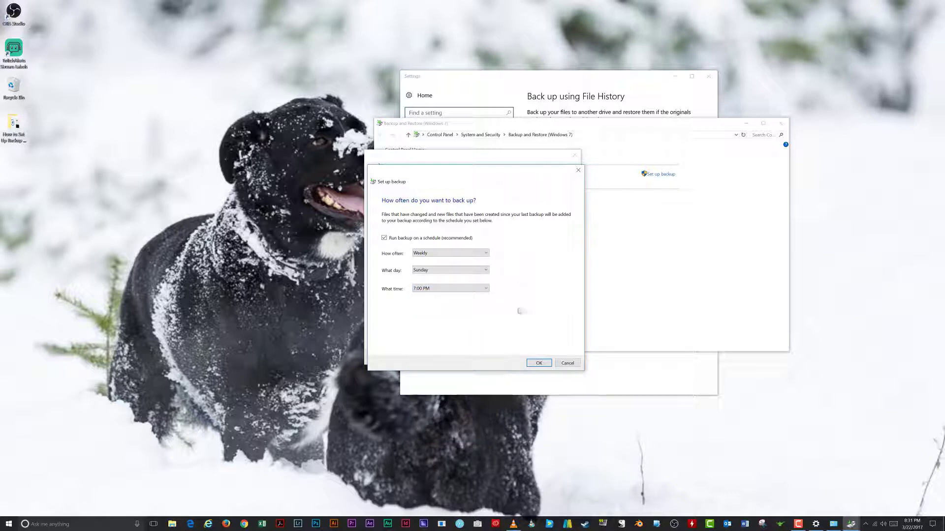
{"action": "left_click", "coordinate": [539, 364]}
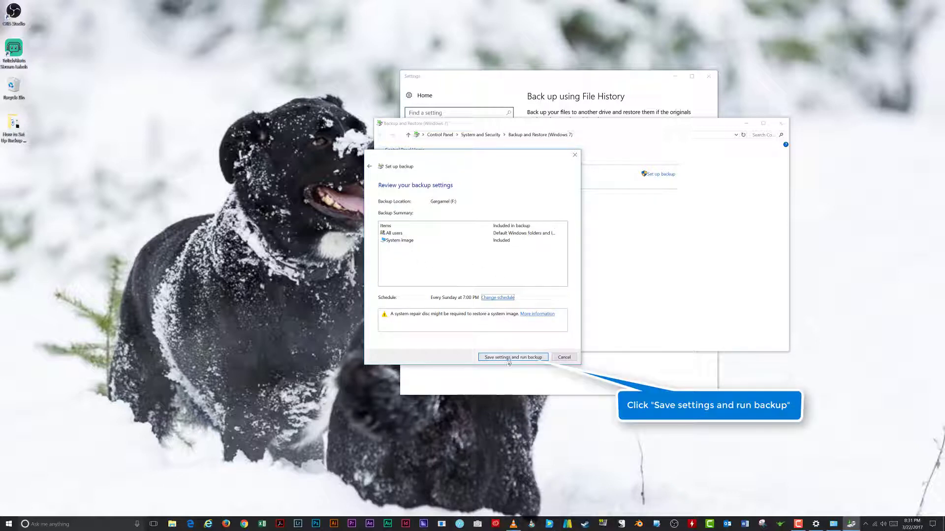
Step: Choose 'Save settings and run backup' to start backing up to Gargamel (F:)
{"action": "left_click", "coordinate": [509, 358]}
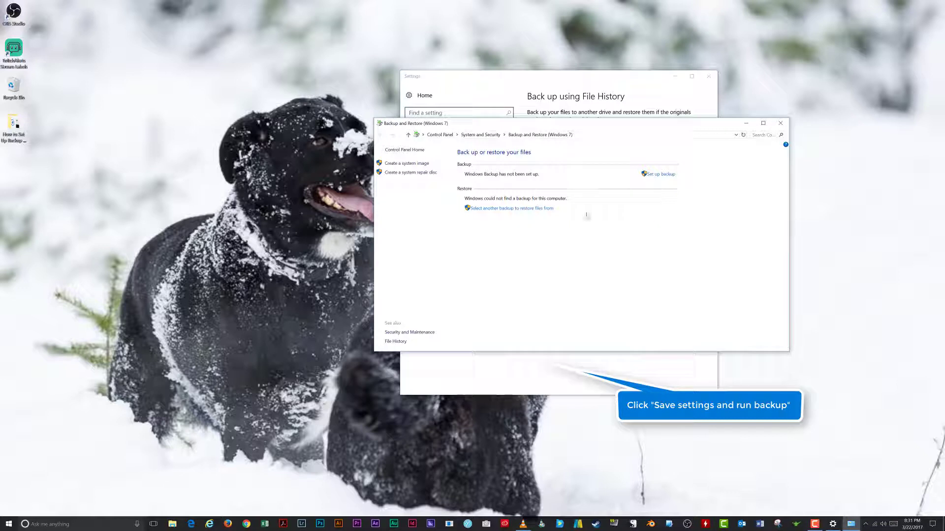